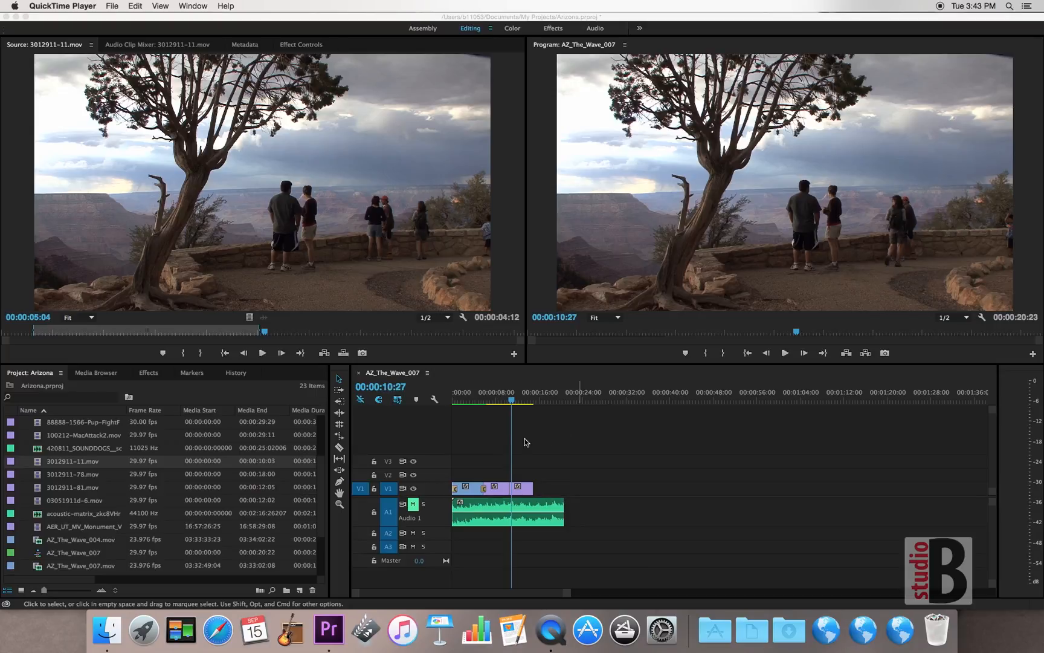
Move the sequence playhead to 00:00:10:24, near the start of the last video clip.
{"action": "left_click", "coordinate": [511, 401]}
{"action": "left_click", "coordinate": [511, 400]}
{"action": "left_click_drag", "start_coordinate": [511, 400], "coordinate": [510, 402]}
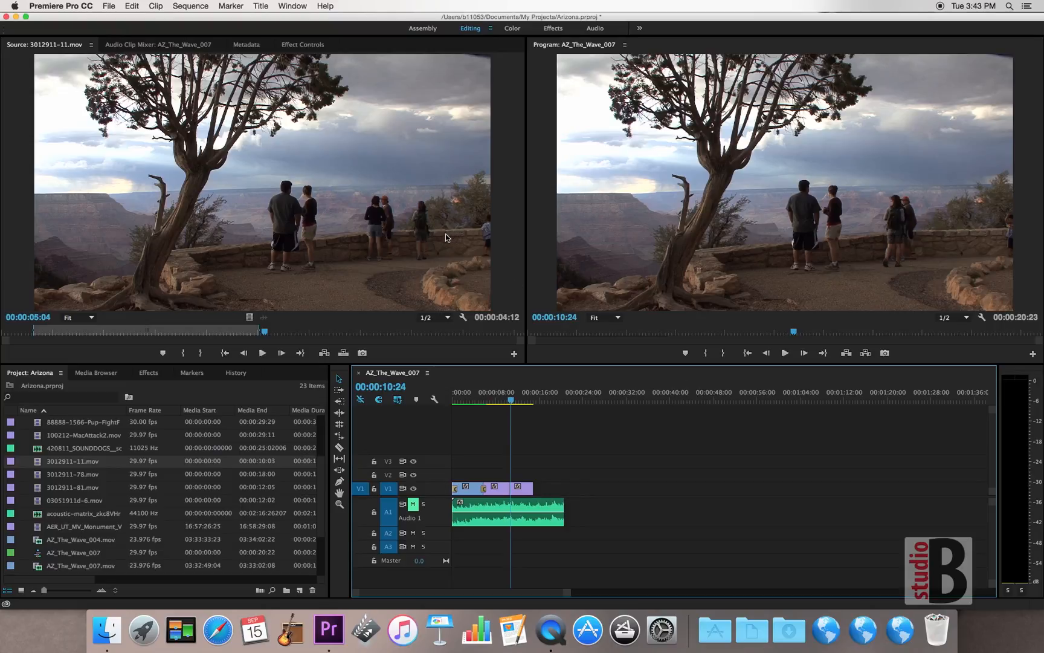
Bring up Effect Controls, close that panel, and return to the source view of 3012911-11.mov.
{"action": "left_click", "coordinate": [305, 44]}
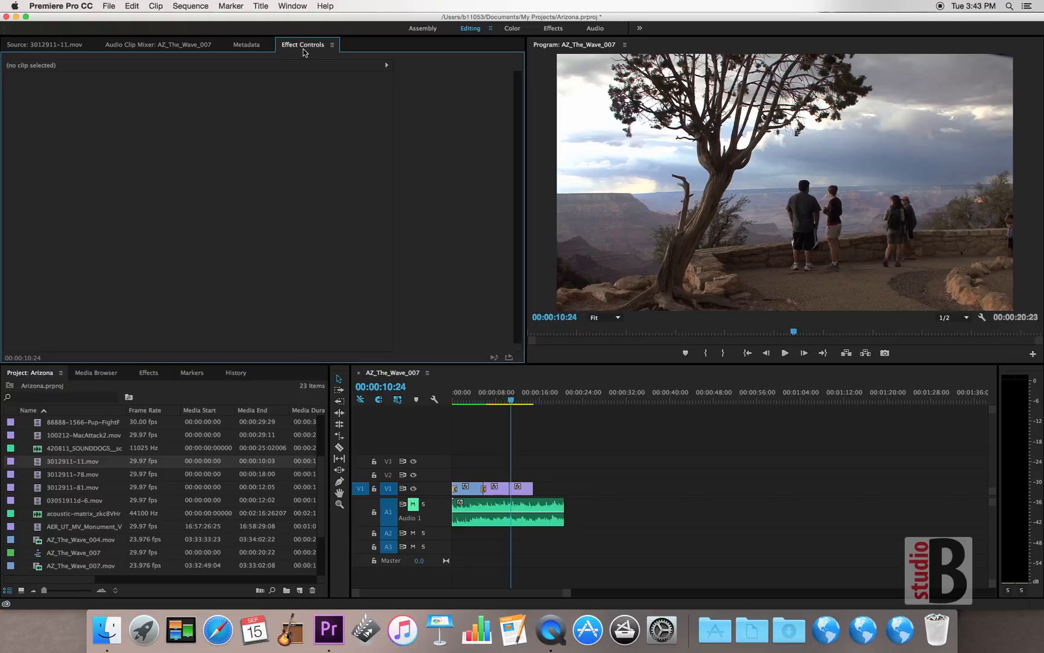
{"action": "right_click", "coordinate": [304, 49]}
{"action": "left_click", "coordinate": [325, 57]}
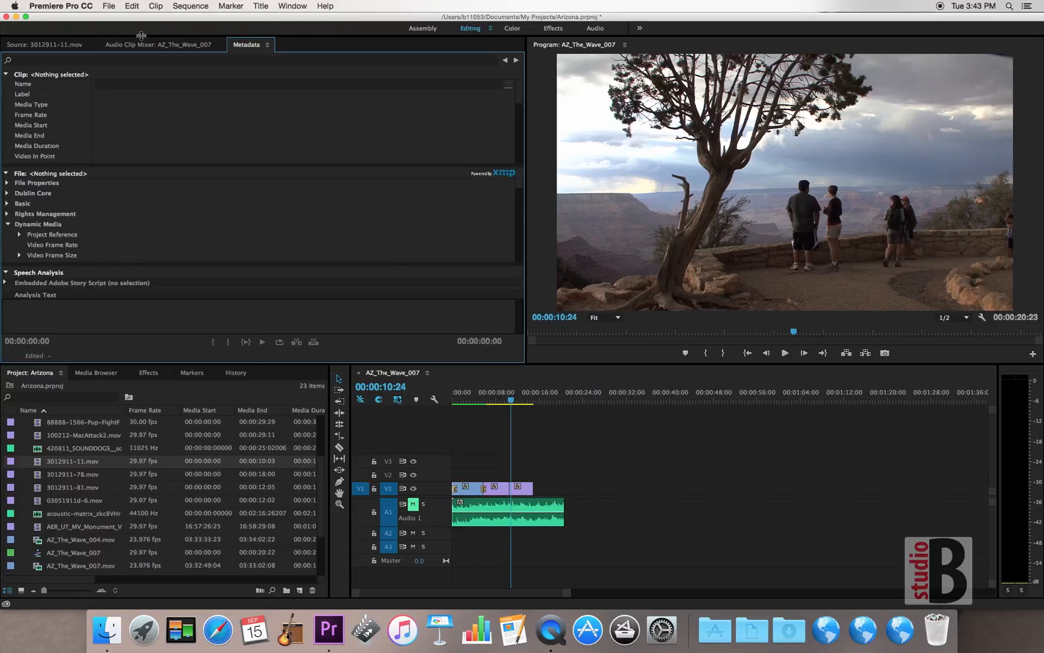
{"action": "left_click", "coordinate": [82, 45]}
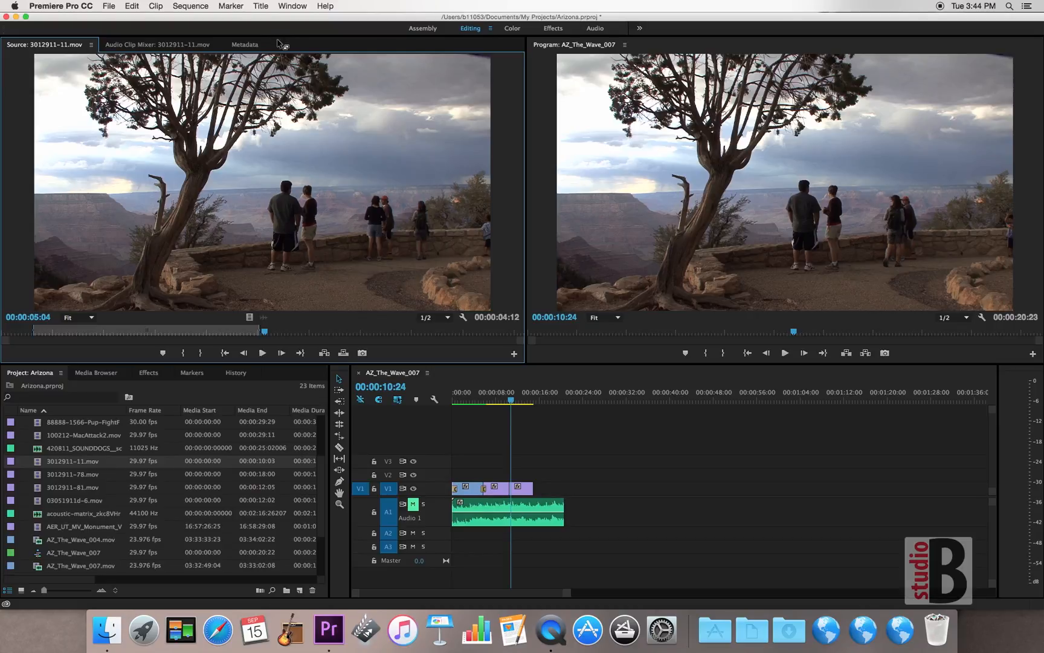
Reopen Effect Controls and expand the Motion properties of the last clip on V1, 3012911-11.mov.
{"action": "left_click", "coordinate": [292, 6]}
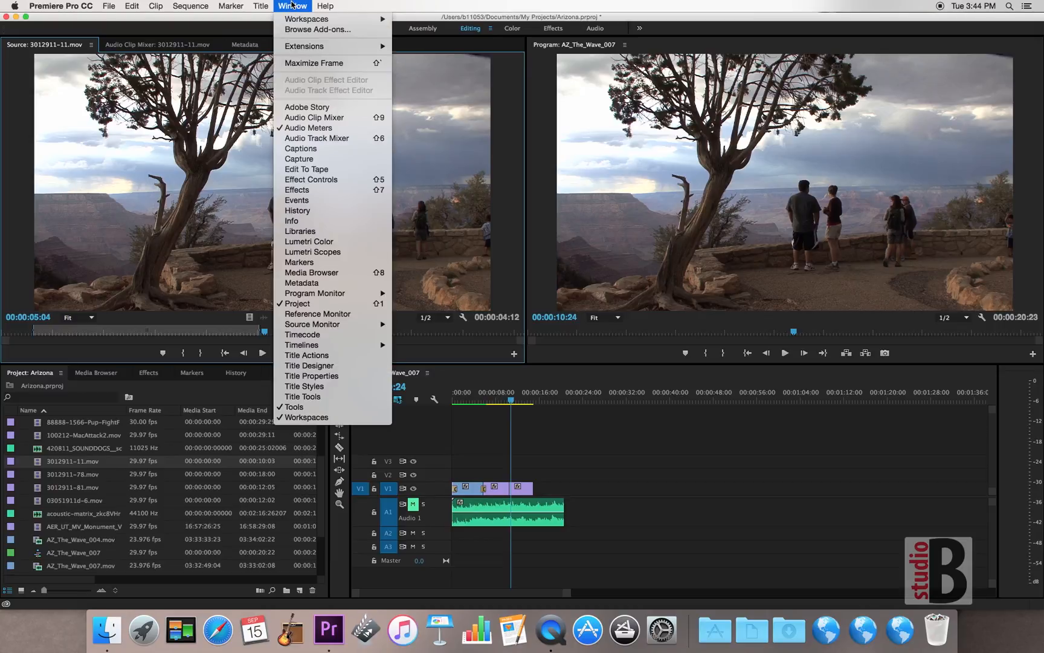
{"action": "left_click", "coordinate": [310, 180]}
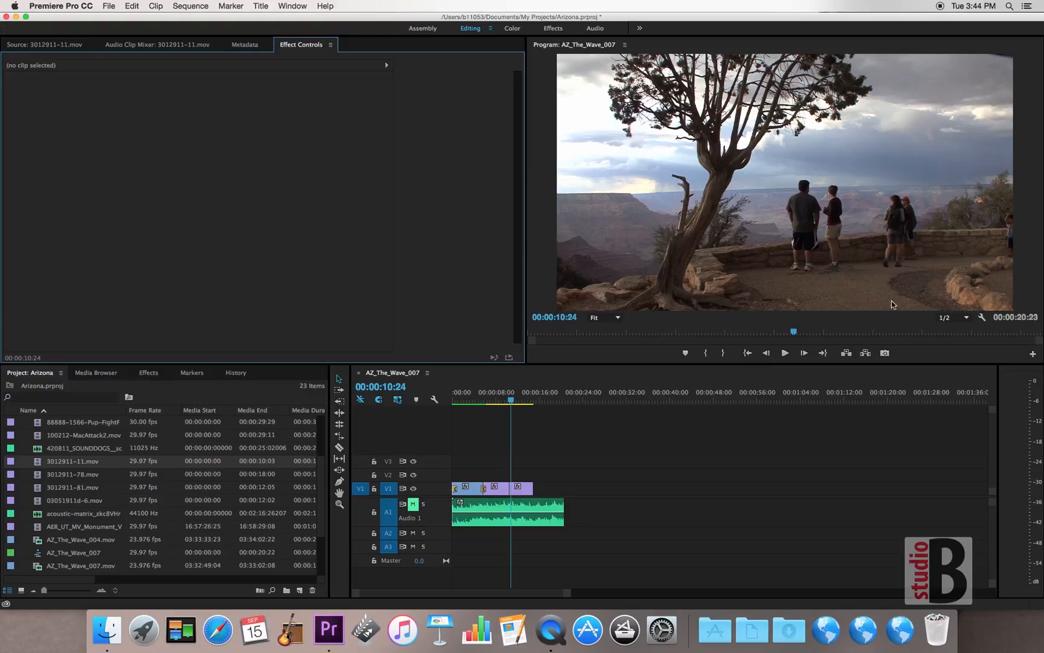
{"action": "left_click", "coordinate": [518, 489]}
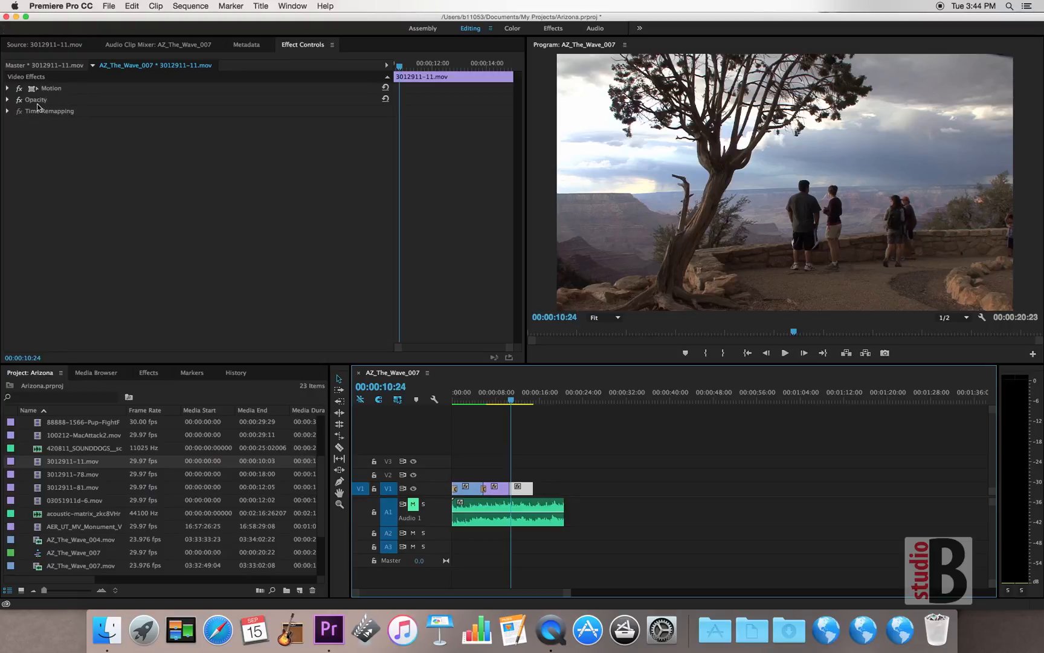
{"action": "left_click", "coordinate": [7, 88]}
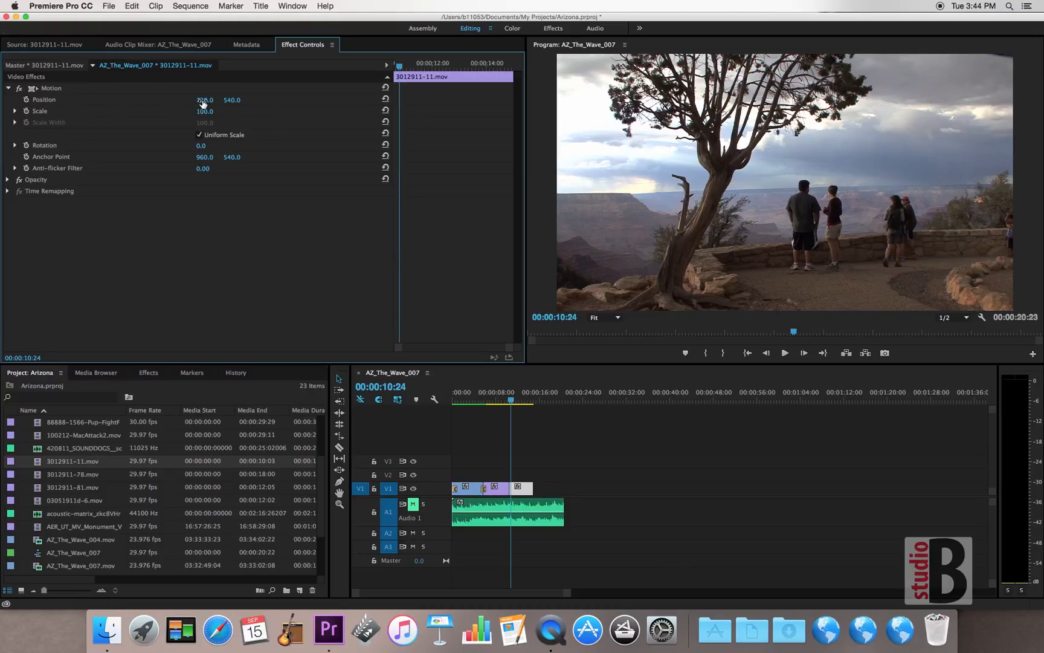
Try shifting the clip horizontally to Position 763 and then upward, resetting Position after each trial.
{"action": "left_click_drag", "start_coordinate": [204, 99], "coordinate": [229, 99]}
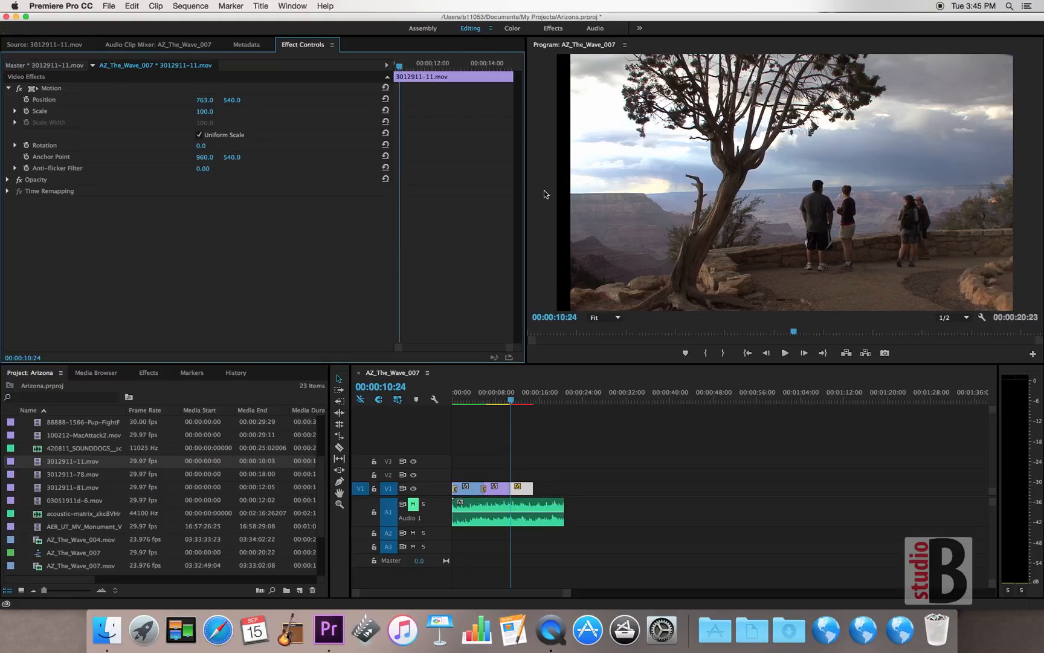
{"action": "left_click", "coordinate": [386, 102]}
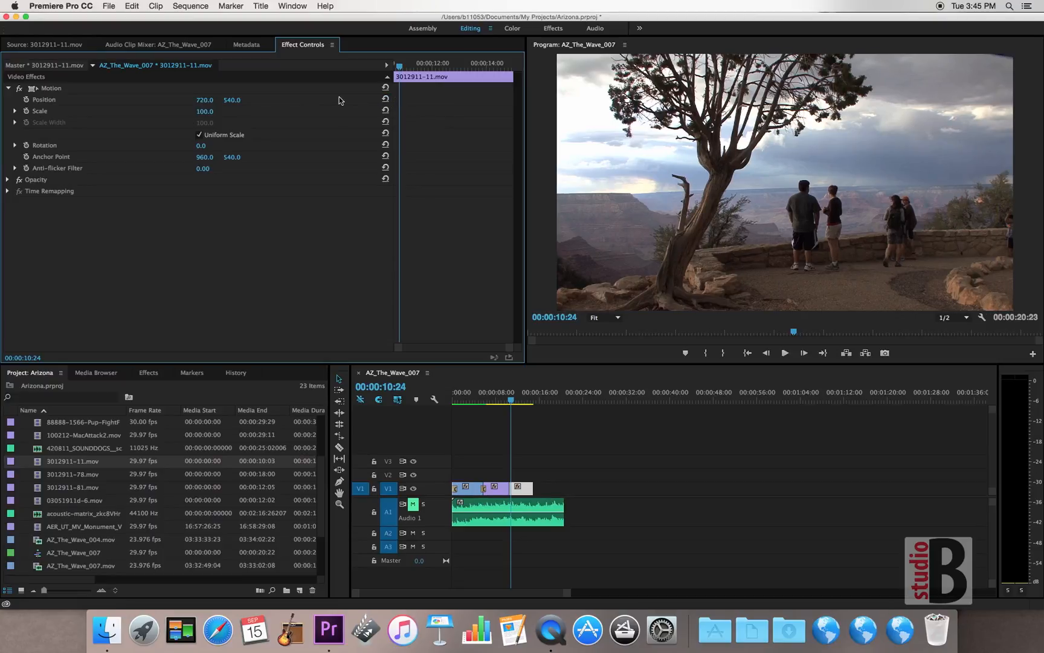
{"action": "left_click_drag", "start_coordinate": [239, 101], "coordinate": [218, 101]}
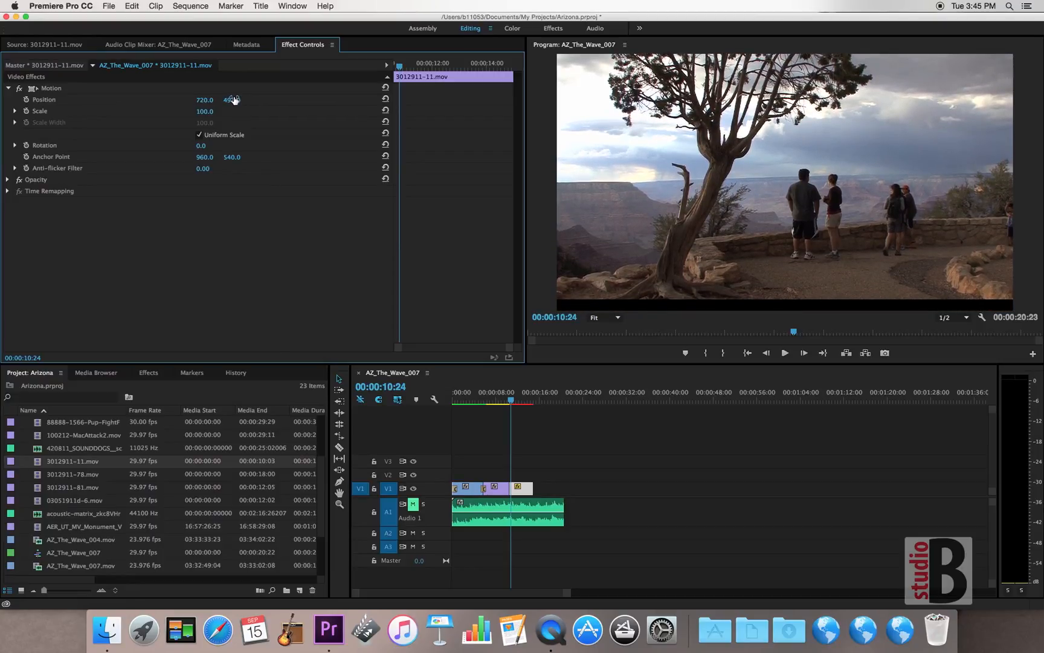
{"action": "left_click", "coordinate": [386, 99]}
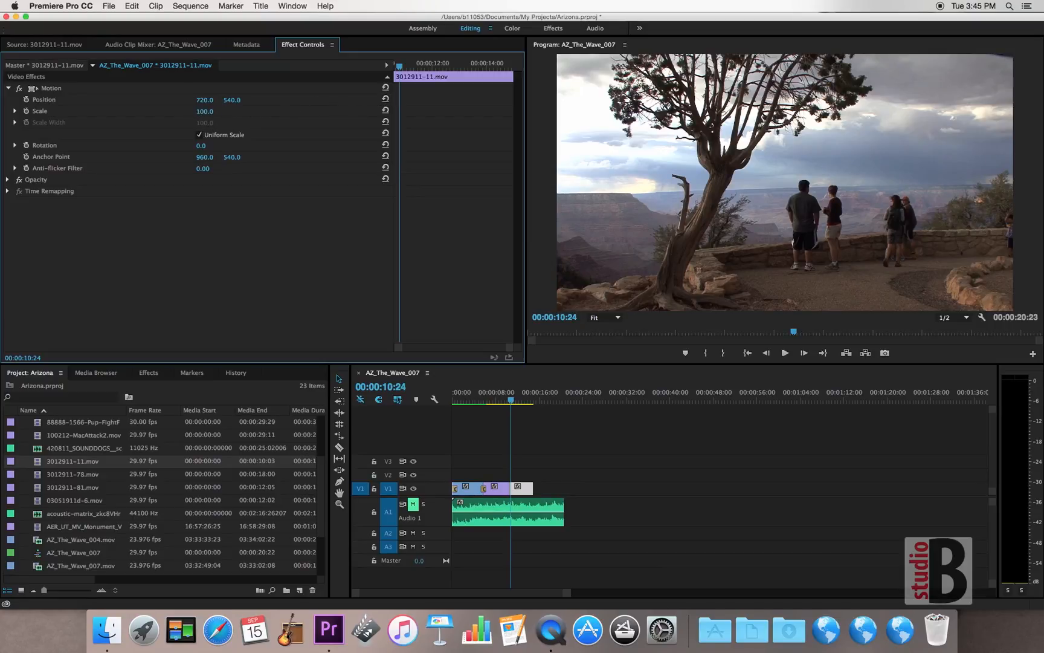
Set the clip's Scale to 105 and move the playhead to 00:00:11:12.
{"action": "left_click_drag", "start_coordinate": [205, 111], "coordinate": [209, 111]}
{"action": "mouse_move", "coordinate": [513, 402]}
{"action": "left_mouse_down"}
{"action": "mouse_move", "coordinate": [535, 403]}
{"action": "mouse_move", "coordinate": [514, 402]}
{"action": "left_mouse_up"}
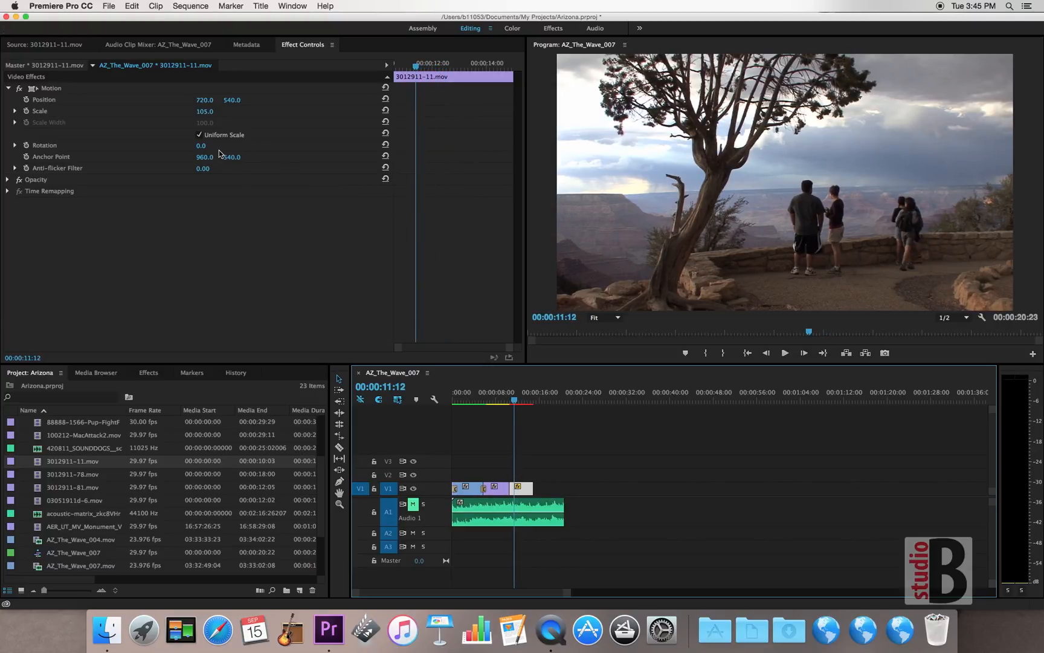
Try rotating the clip counter-clockwise by a few degrees, then reset its Rotation.
{"action": "left_click", "coordinate": [197, 148]}
{"action": "mouse_move", "coordinate": [201, 145]}
{"action": "left_mouse_down"}
{"action": "mouse_move", "coordinate": [210, 146]}
{"action": "mouse_move", "coordinate": [199, 145]}
{"action": "left_mouse_up"}
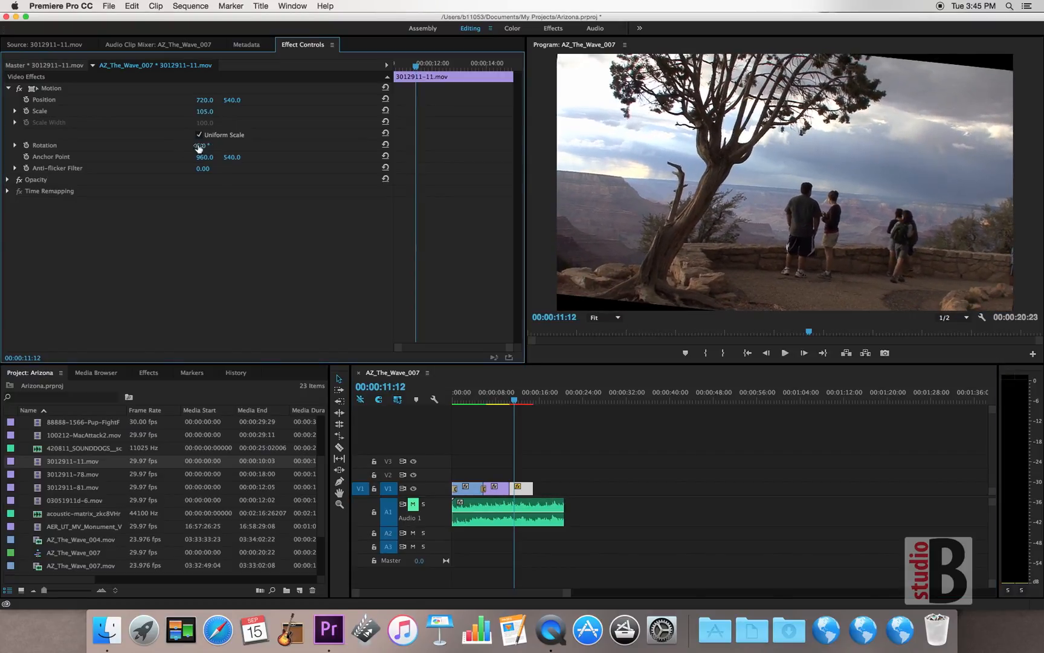
{"action": "left_click", "coordinate": [386, 147]}
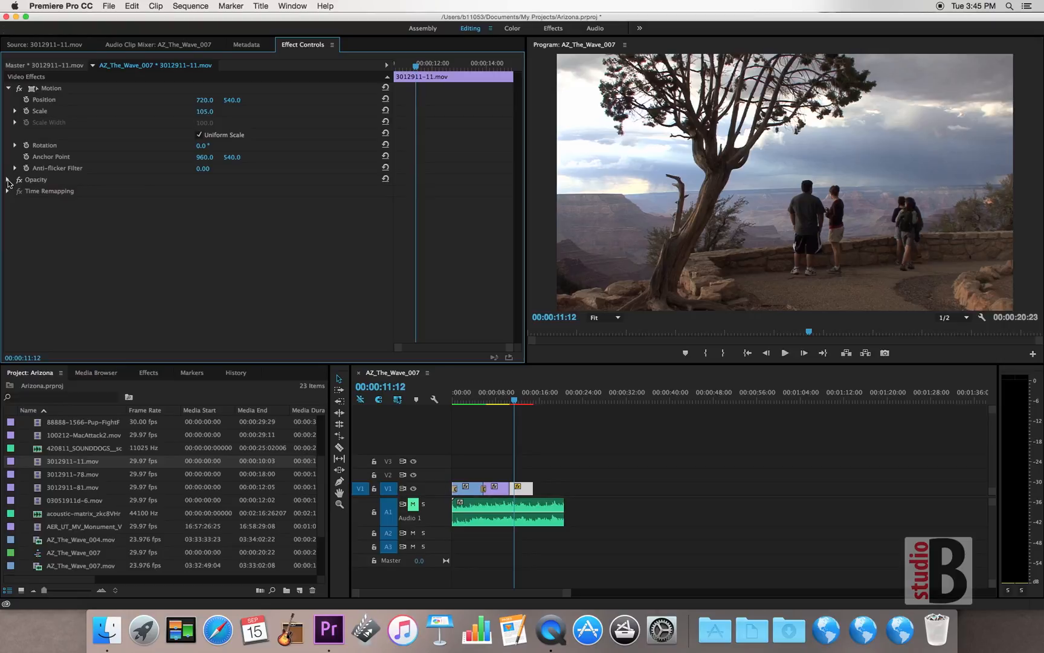
Lower the clip's Opacity to 22% at 00:00:11:12, bring it back to 100%, and collapse the Opacity properties.
{"action": "left_click", "coordinate": [8, 180]}
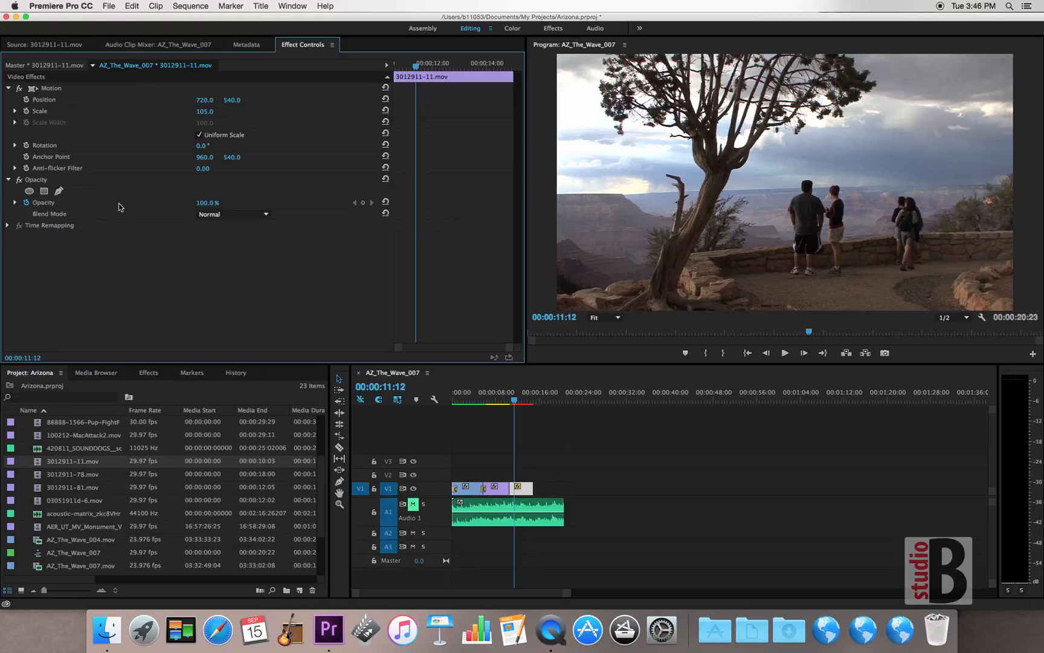
{"action": "left_click_drag", "start_coordinate": [208, 203], "coordinate": [160, 203]}
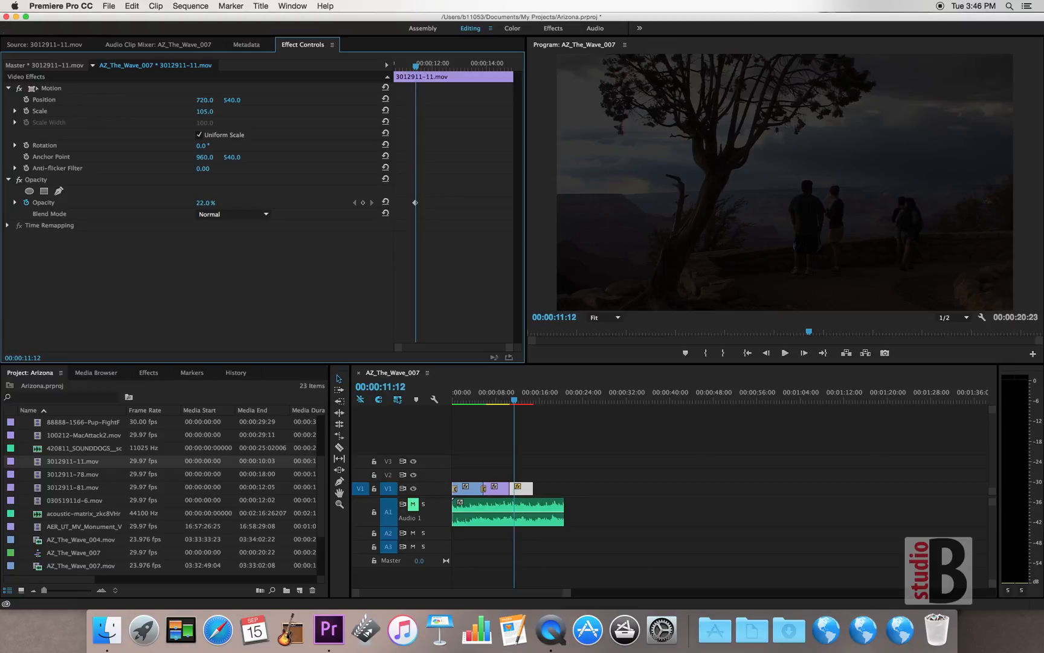
{"action": "left_click_drag", "start_coordinate": [189, 203], "coordinate": [229, 202]}
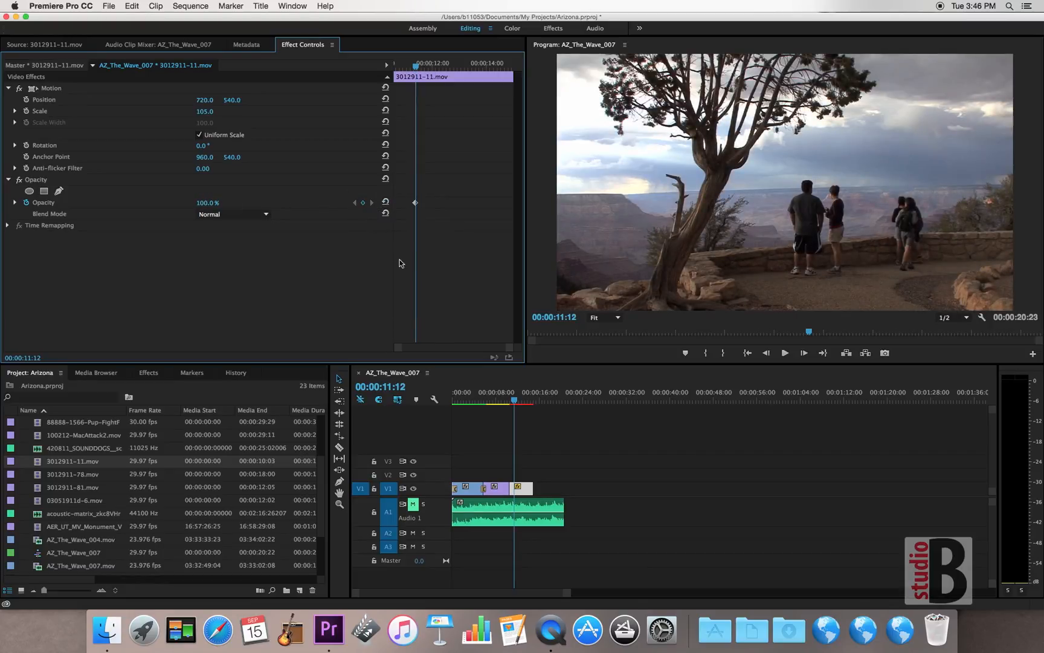
{"action": "left_click", "coordinate": [8, 180]}
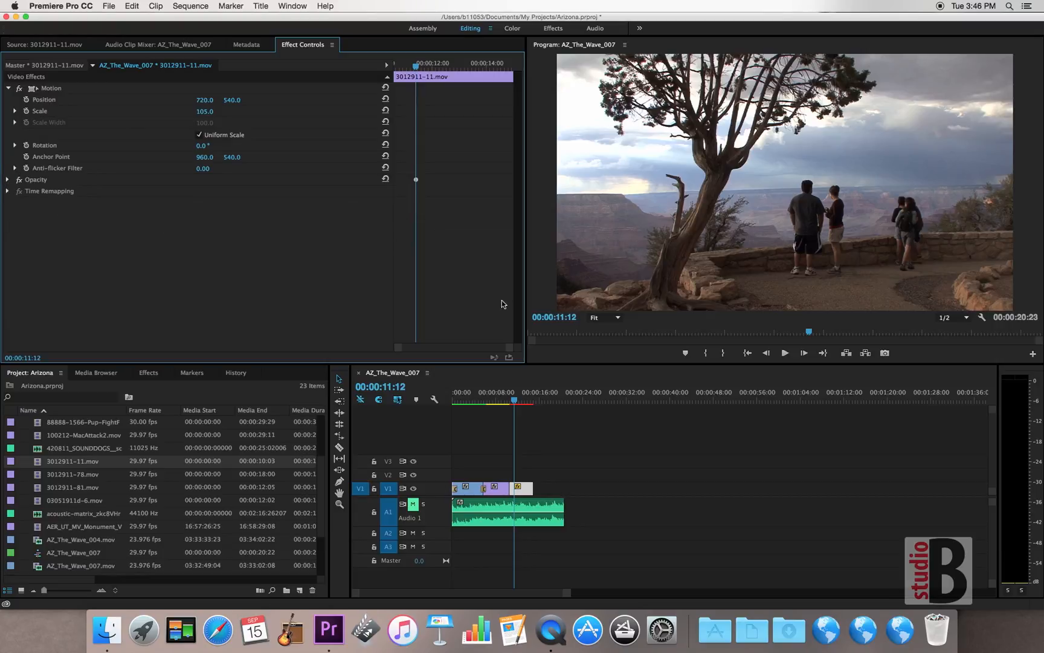
With the playhead at 00:00:11:18, save the project and apply the Gaussian Blur video effect to the last V1 clip.
{"action": "left_click_drag", "start_coordinate": [516, 398], "coordinate": [517, 405]}
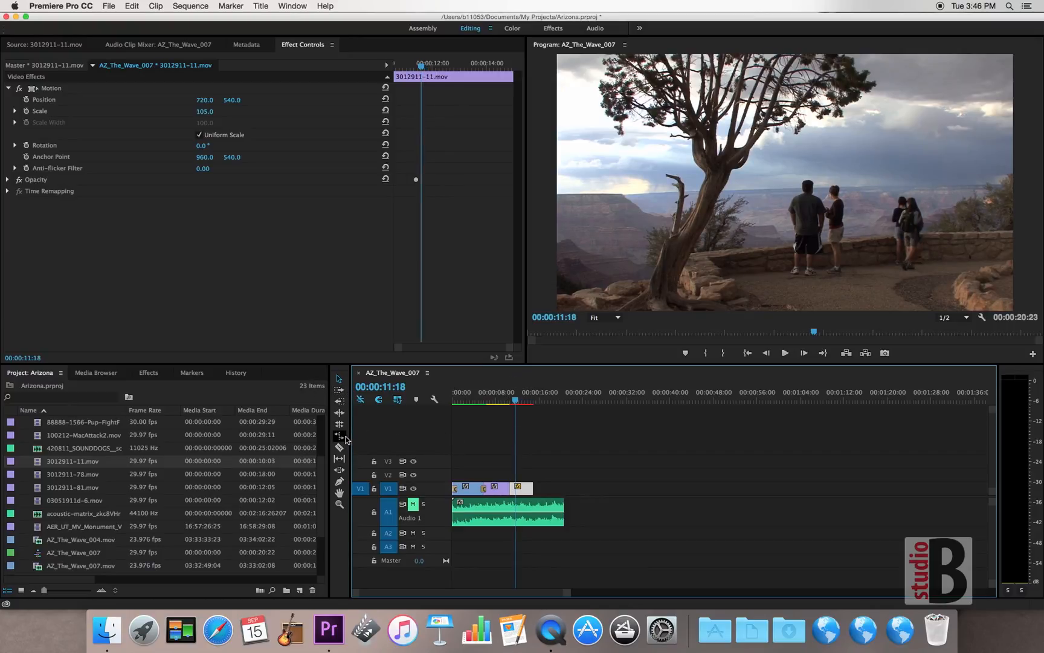
{"action": "left_click", "coordinate": [151, 372]}
{"action": "scroll", "coordinate": [20, 411], "scroll_direction": "up", "scroll_amount": 1}
{"action": "key", "text": "super+s"}
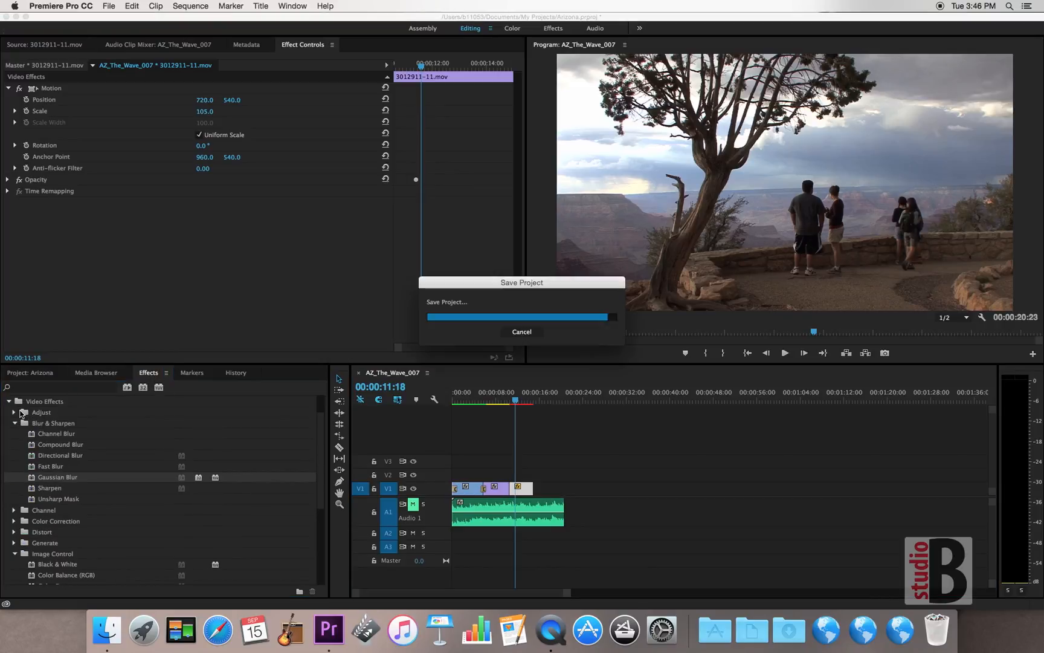
{"action": "scroll", "coordinate": [29, 415], "scroll_direction": "up", "scroll_amount": 3}
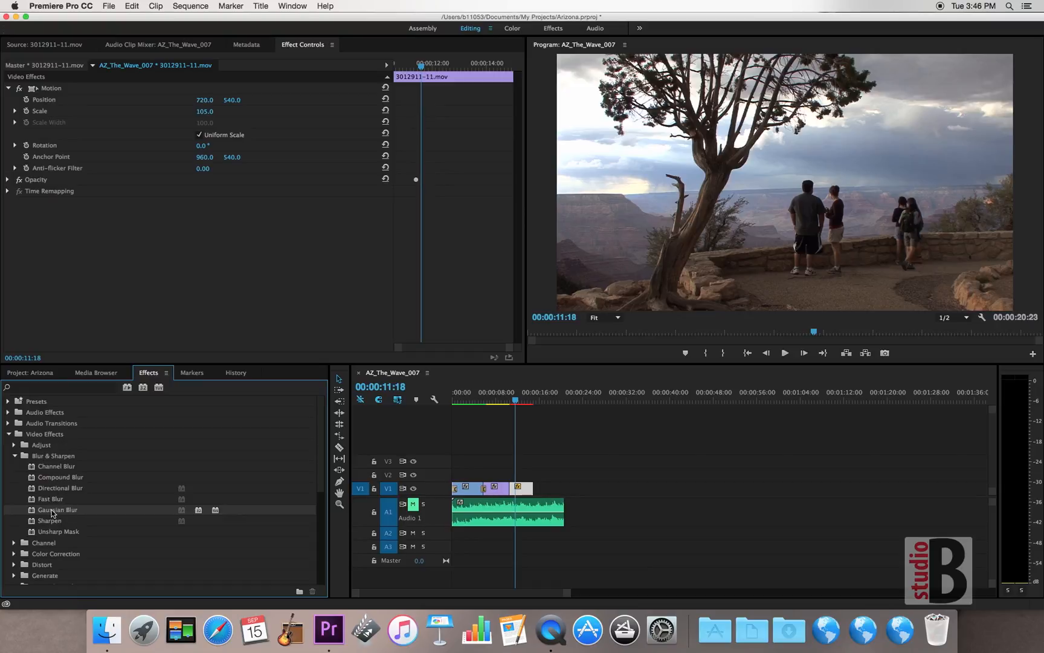
{"action": "left_click_drag", "start_coordinate": [53, 509], "coordinate": [522, 492]}
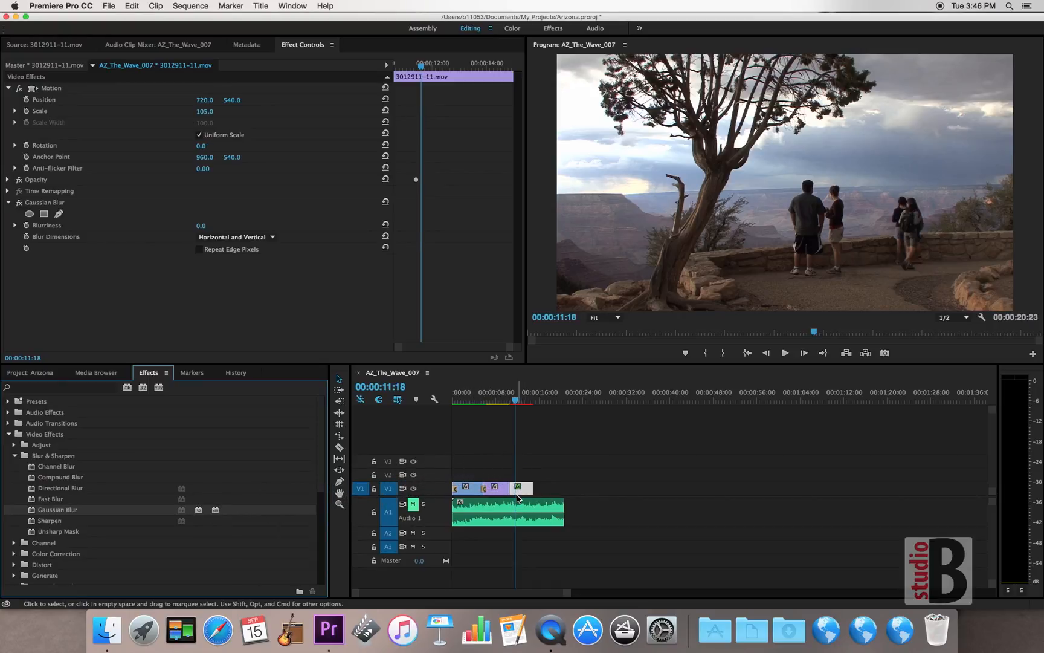
Set the Gaussian Blur's Blurriness to 60 on the last V1 clip.
{"action": "left_click_drag", "start_coordinate": [516, 400], "coordinate": [515, 400]}
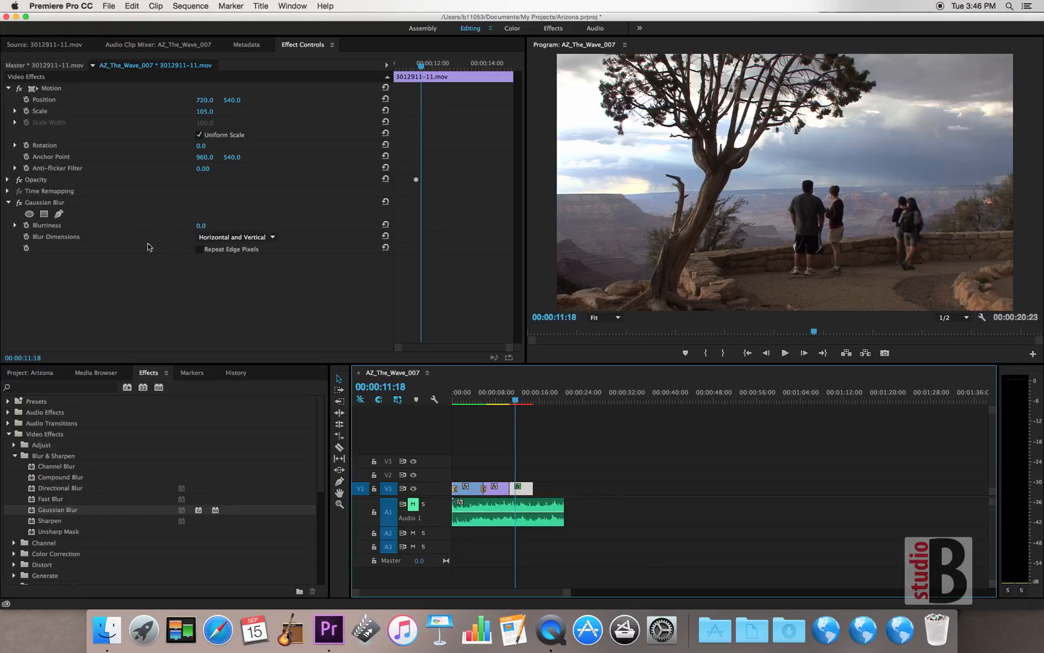
{"action": "left_click_drag", "start_coordinate": [201, 229], "coordinate": [234, 228]}
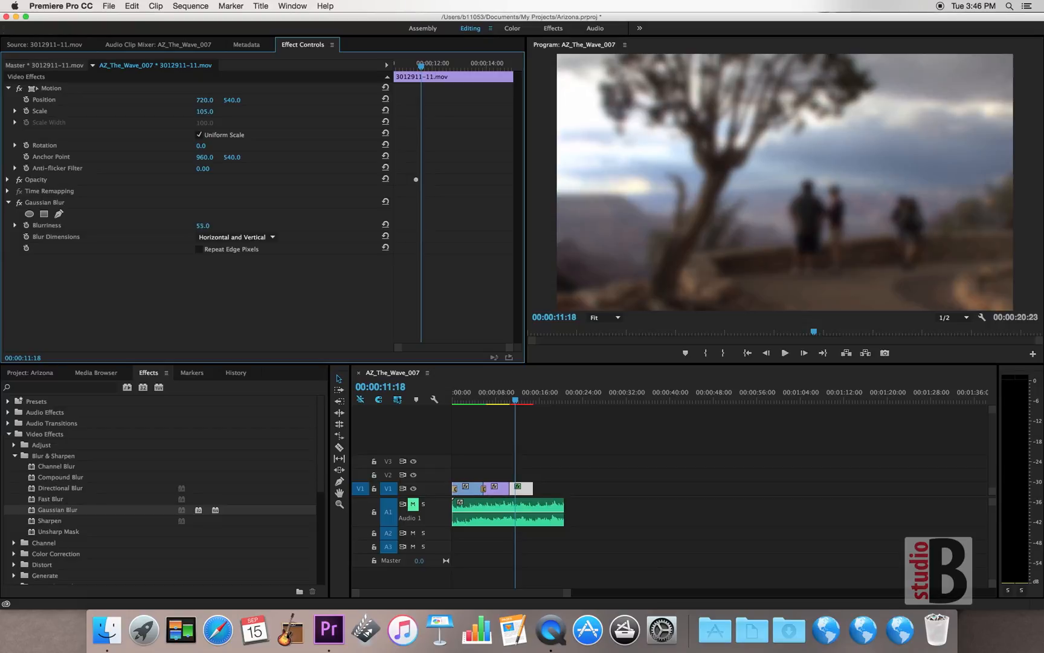
Scrub through the blurred clip to 00:00:13:06 and switch the Gaussian Blur effect off.
{"action": "left_click", "coordinate": [513, 400]}
{"action": "left_click_drag", "start_coordinate": [514, 400], "coordinate": [526, 404]}
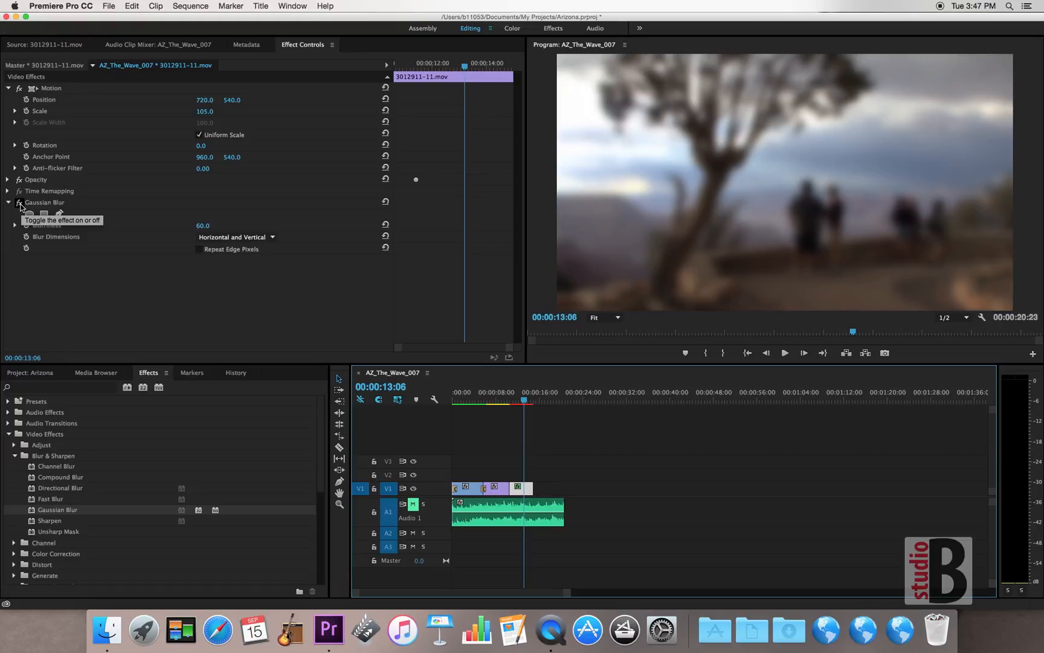
{"action": "left_click", "coordinate": [20, 207]}
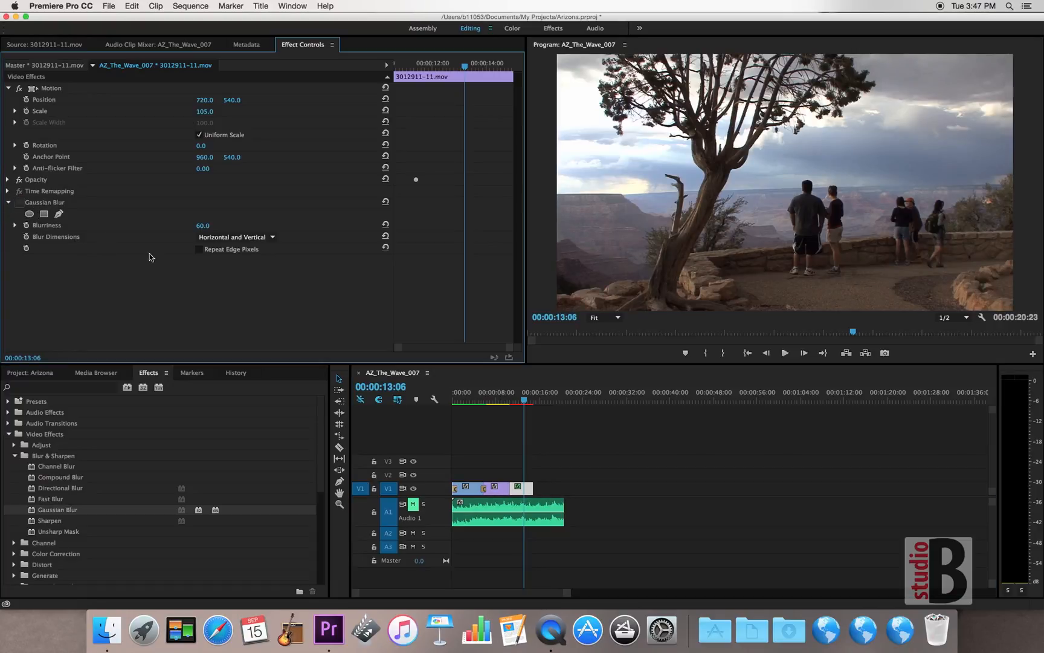